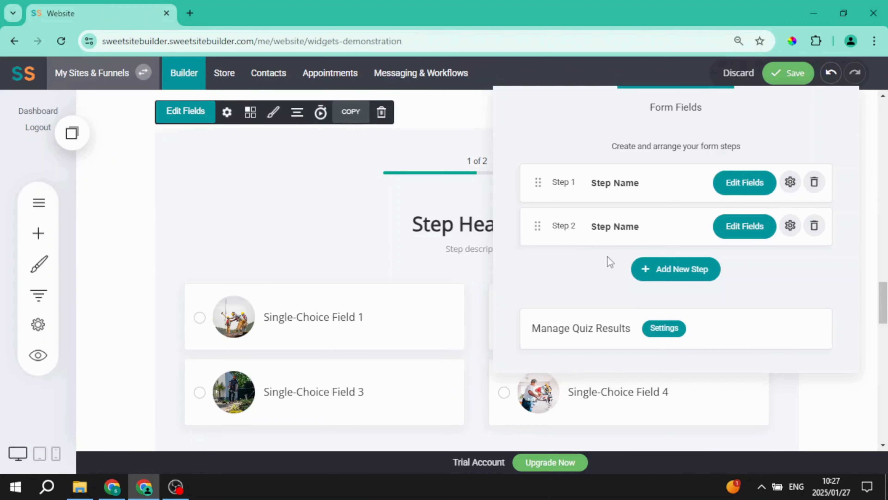
- Add a new quiz step named Step 3
{"action": "left_click", "coordinate": [686, 271]}
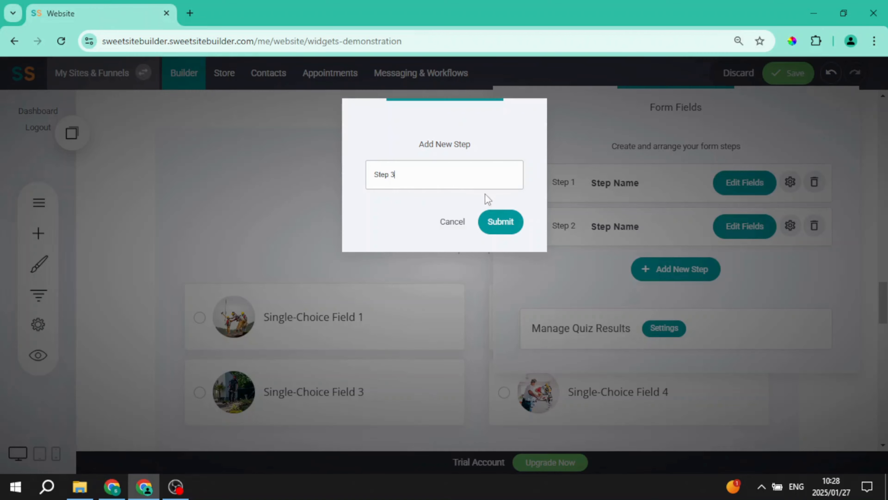
{"action": "left_click", "coordinate": [501, 223]}
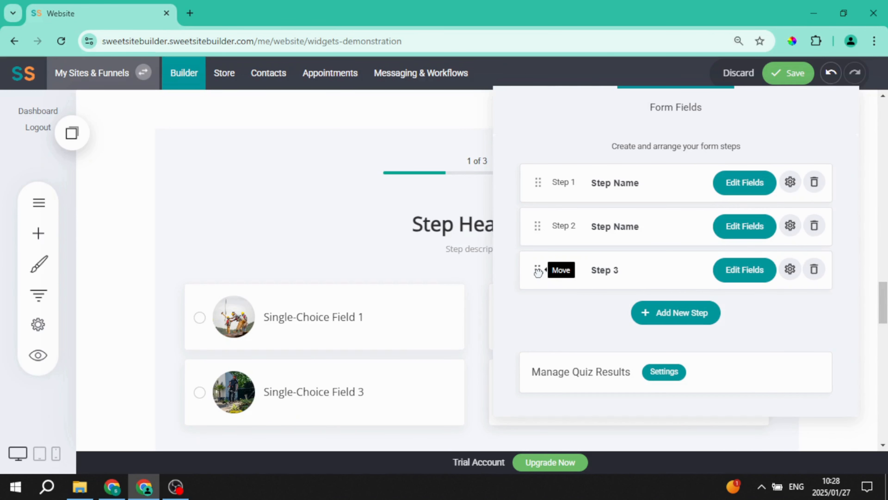
- Move the new Step 3 to second position and delete it
{"action": "left_click_drag", "start_coordinate": [538, 270], "coordinate": [539, 212]}
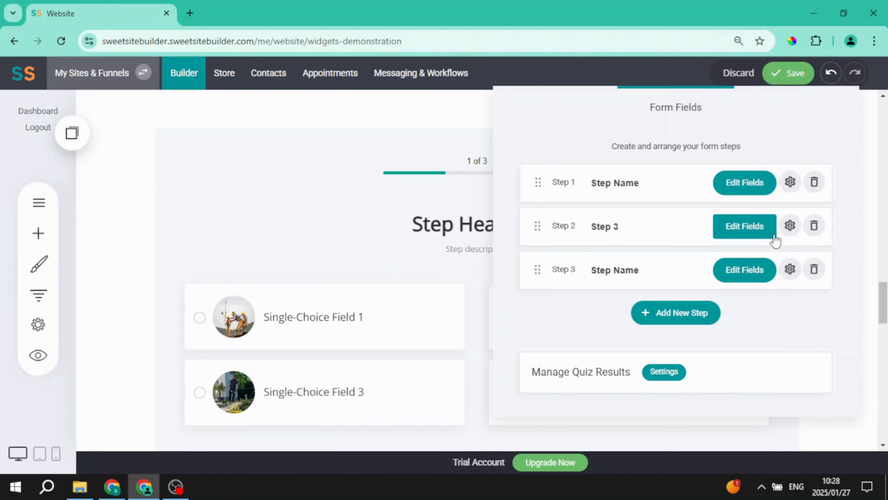
{"action": "left_click", "coordinate": [815, 227]}
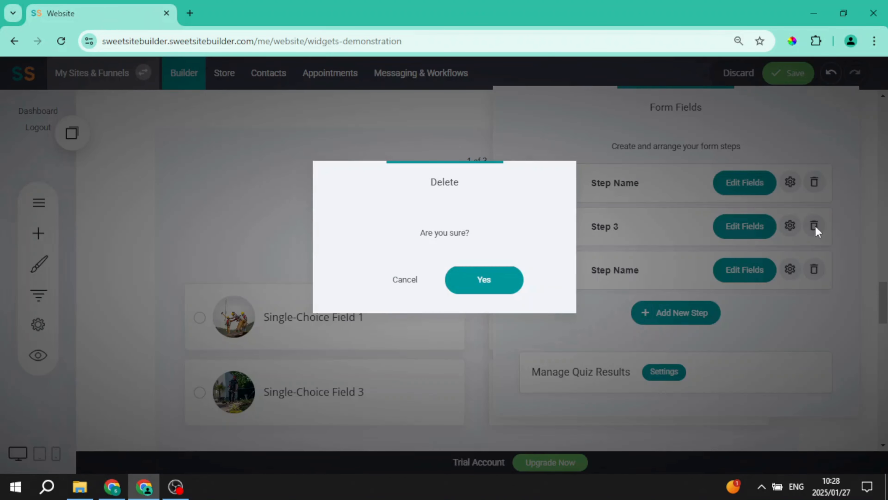
{"action": "left_click", "coordinate": [503, 289]}
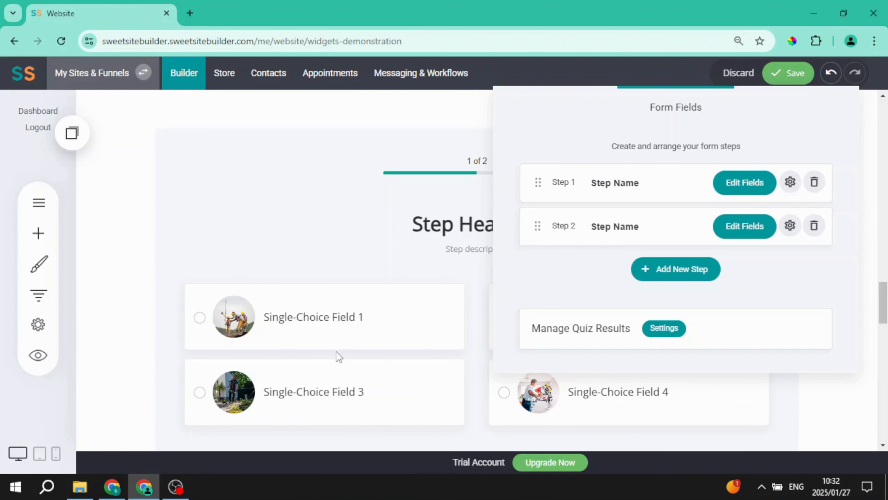
- Open Step 1's fields and add a Multi-Choice field
{"action": "left_click", "coordinate": [737, 185]}
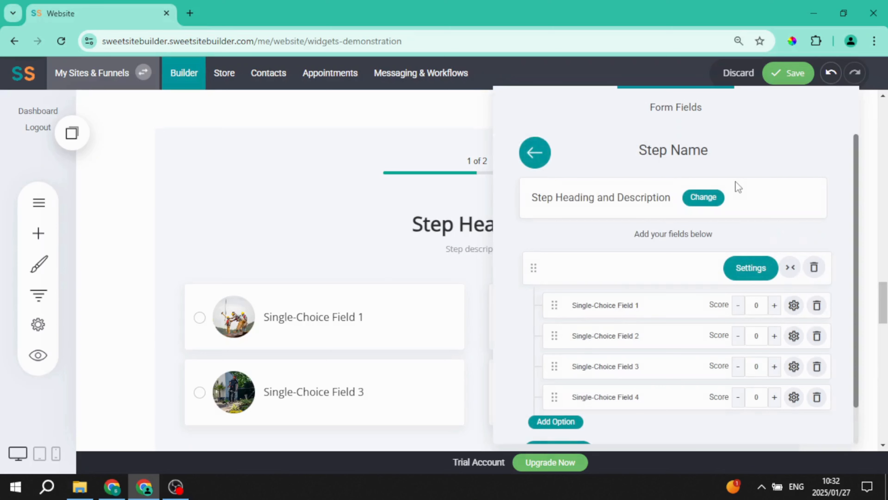
{"action": "left_click_drag", "start_coordinate": [674, 110], "coordinate": [663, 80]}
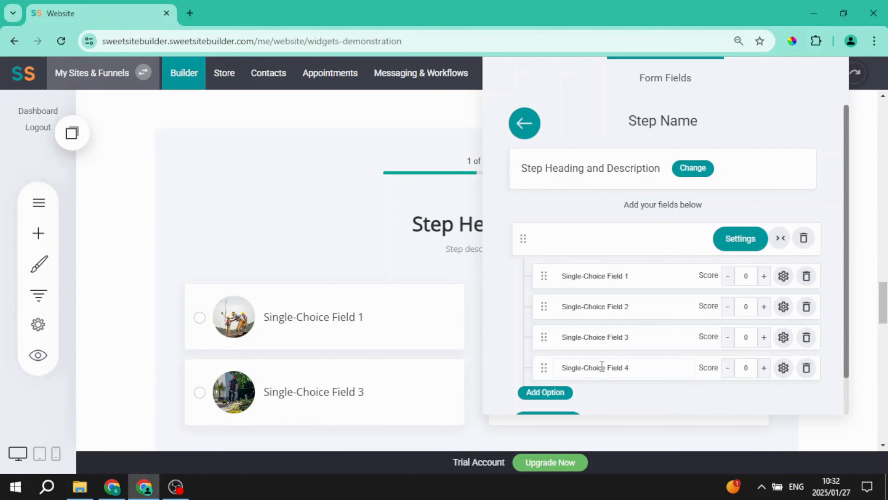
{"action": "scroll", "coordinate": [585, 363], "scroll_direction": "down", "scroll_amount": 1}
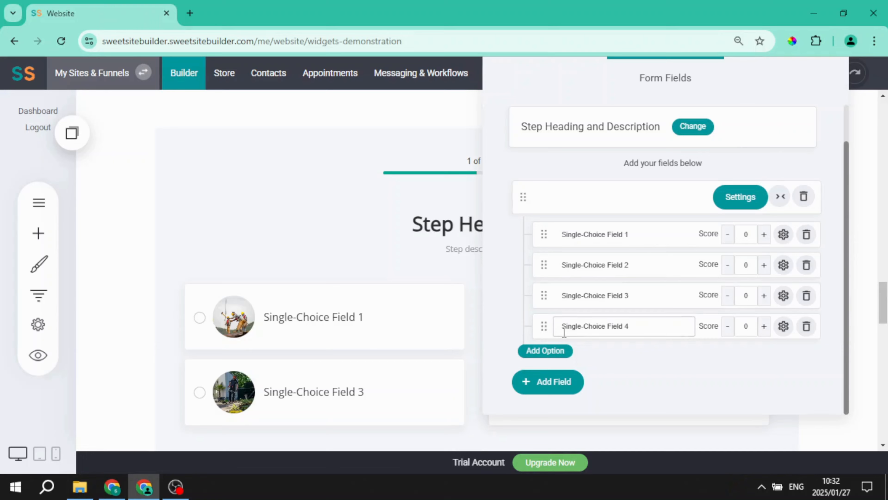
{"action": "left_click", "coordinate": [548, 383]}
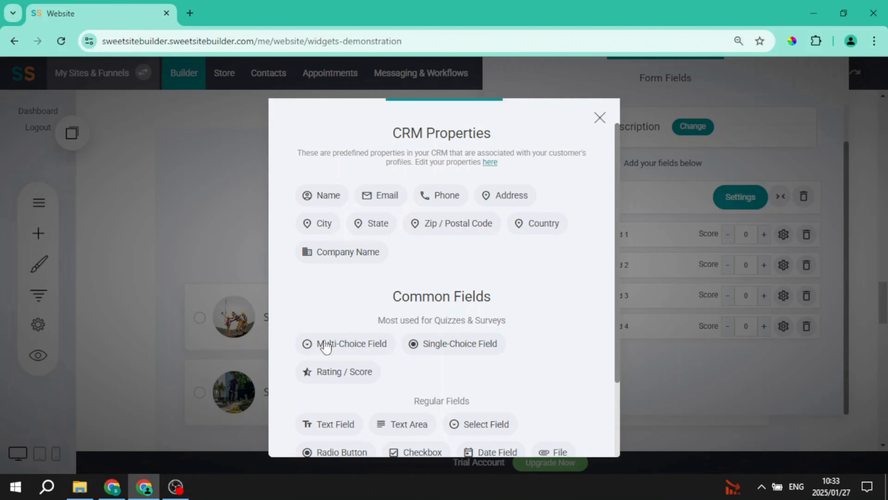
{"action": "left_click", "coordinate": [346, 350]}
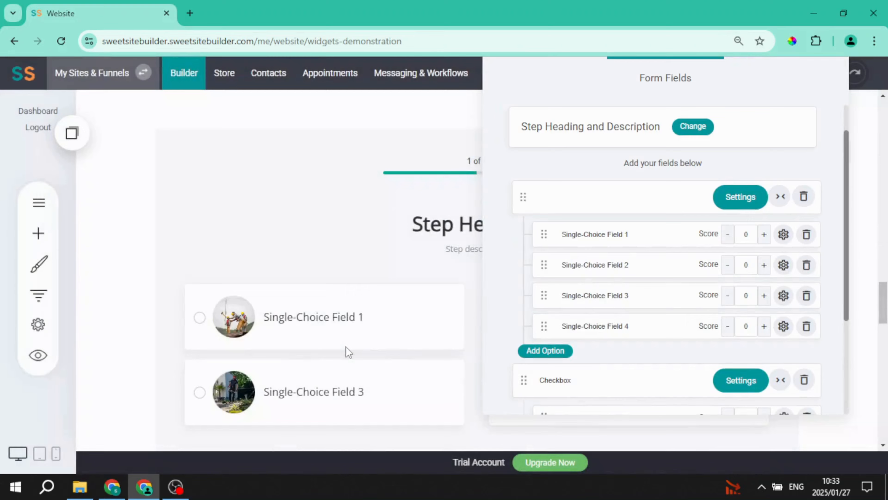
- Delete the newly added Checkbox field from Step 1
{"action": "scroll", "coordinate": [710, 297], "scroll_direction": "down", "scroll_amount": 1}
{"action": "scroll", "coordinate": [710, 297], "scroll_direction": "down", "scroll_amount": 4}
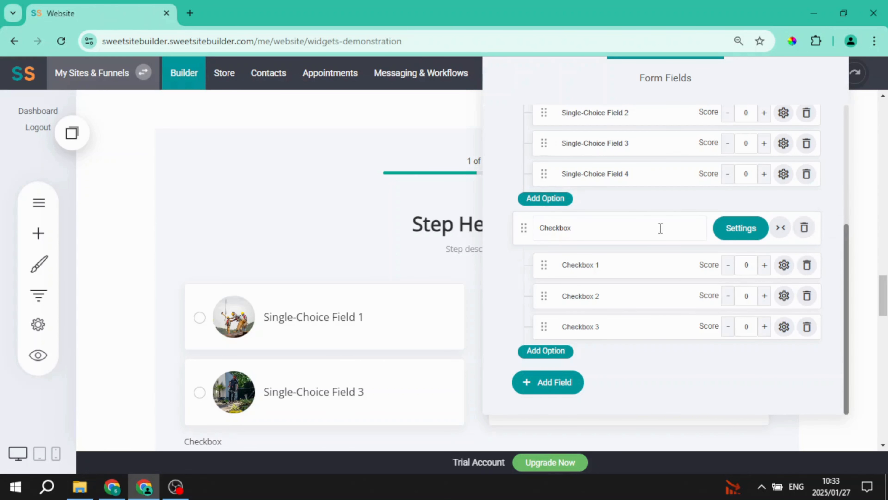
{"action": "left_click", "coordinate": [805, 230]}
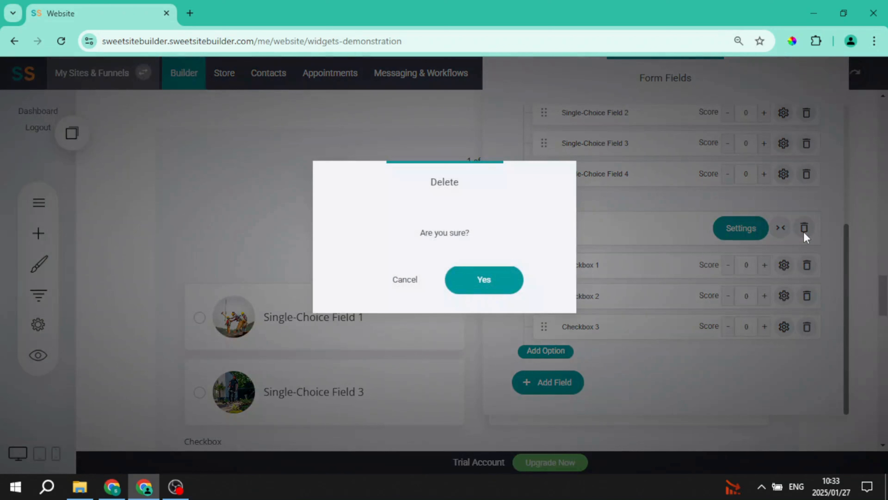
{"action": "left_click", "coordinate": [499, 278]}
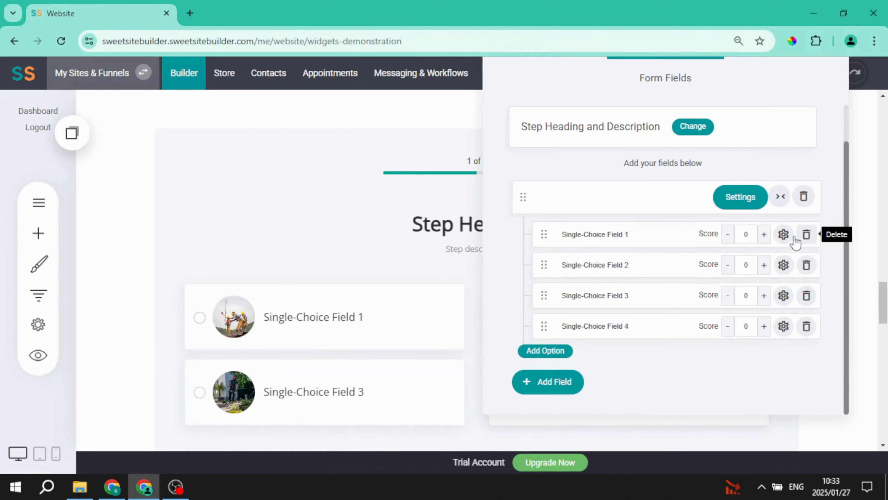
- Delete the Single-Choice Field 1 option from Step 1
{"action": "left_click", "coordinate": [806, 235]}
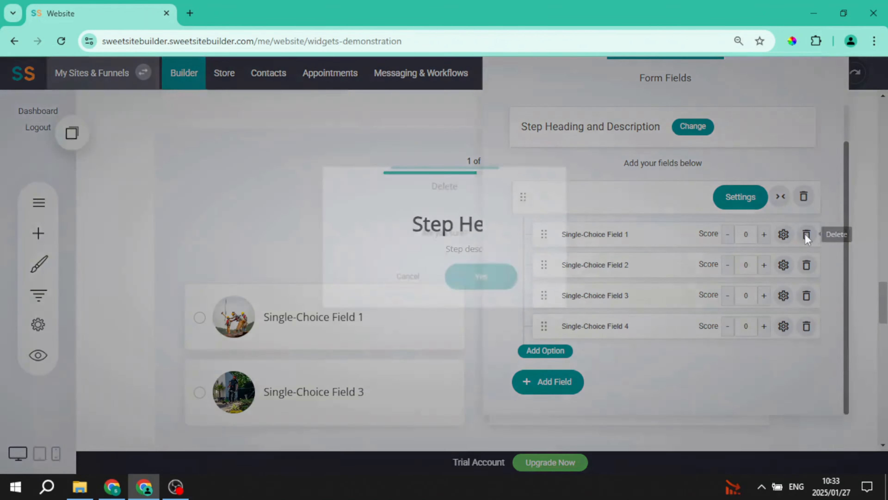
{"action": "left_click", "coordinate": [496, 280]}
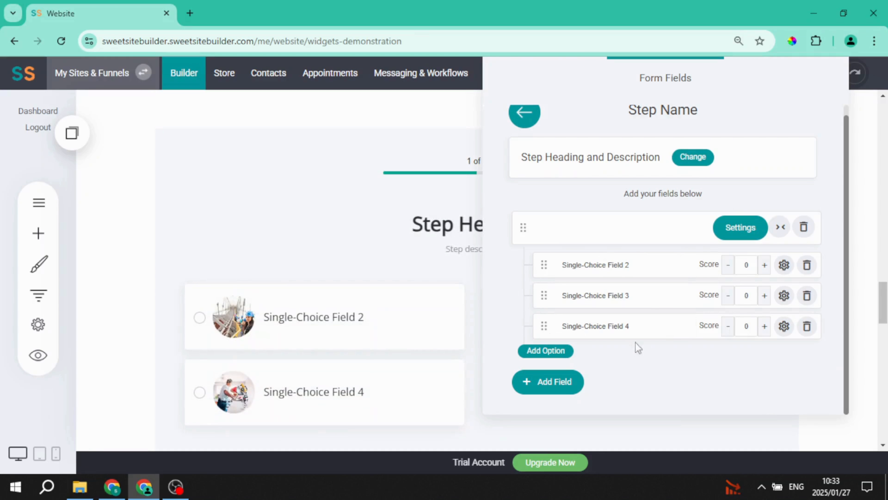
{"action": "left_click", "coordinate": [367, 226]}
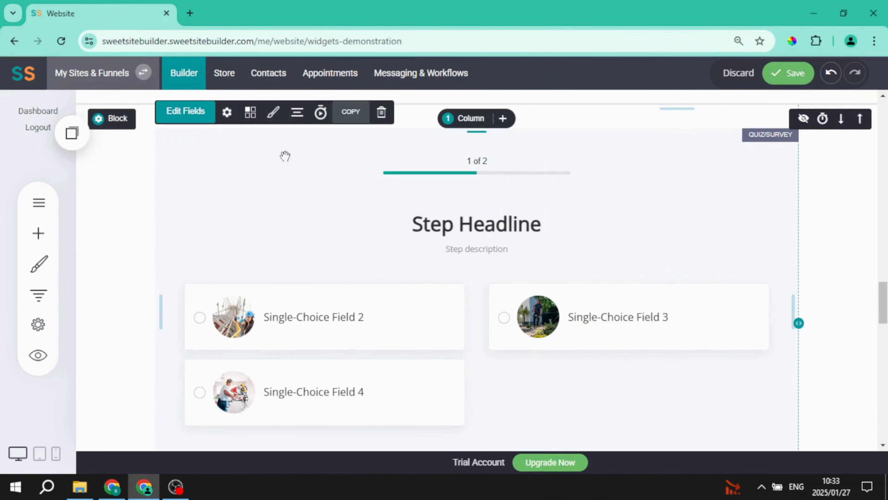
- Reopen Step 1's fields and rename the Single-Choice Field 2 option to Yes I agree!!
{"action": "left_click", "coordinate": [200, 120]}
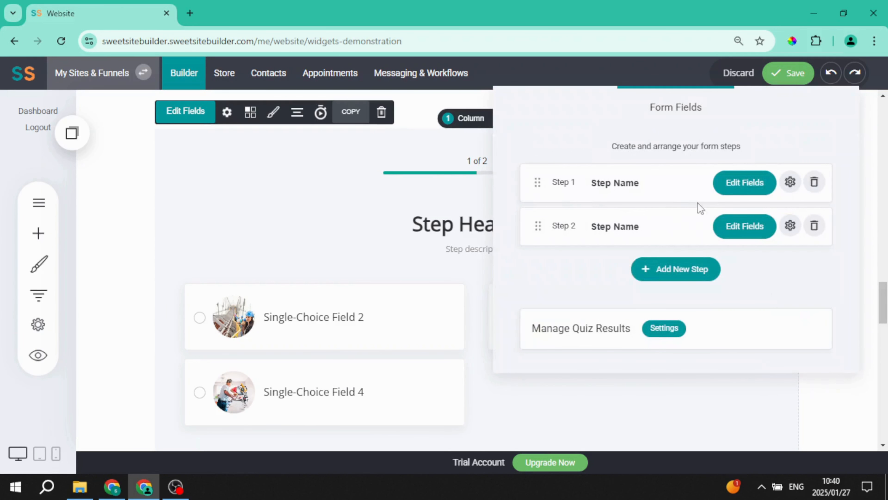
{"action": "left_click", "coordinate": [731, 189]}
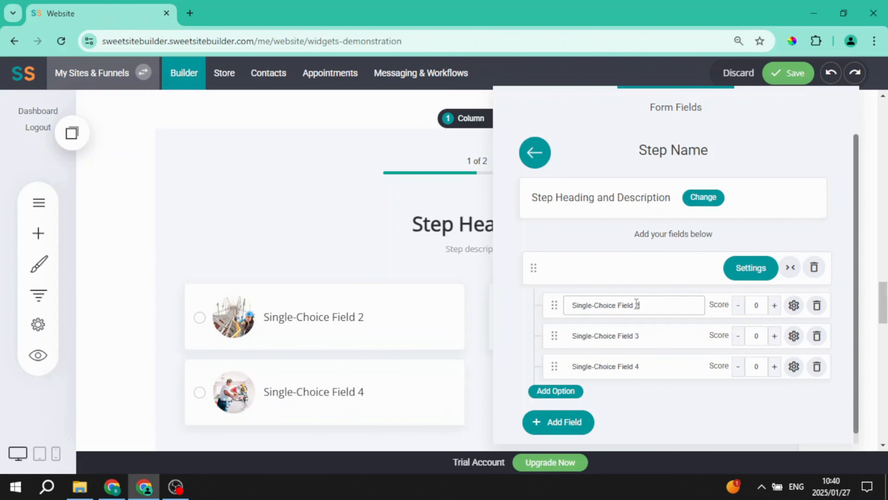
{"action": "left_click_drag", "start_coordinate": [636, 304], "coordinate": [569, 306]}
{"action": "type", "text": "Yes I agree!!"}
- In the Yes I agree!! option settings, enable skipping to another step and set Go to page to Skip to the end
{"action": "left_click", "coordinate": [794, 305]}
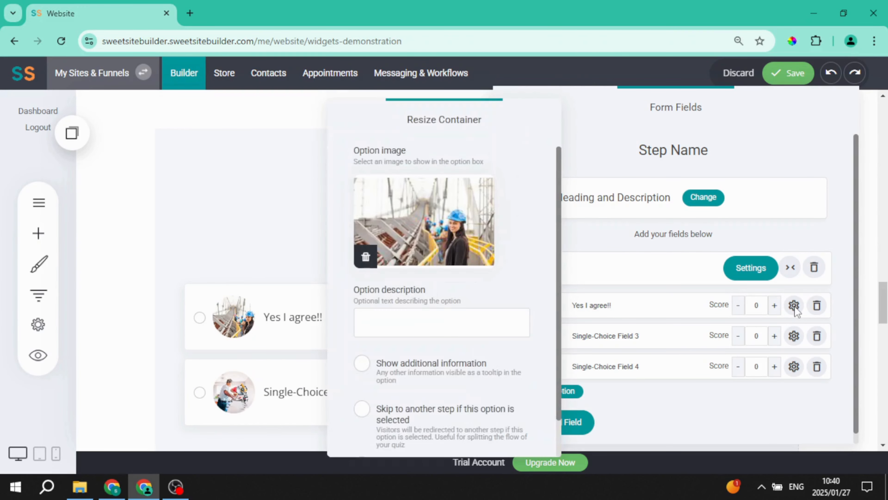
{"action": "left_click_drag", "start_coordinate": [473, 122], "coordinate": [509, 104]}
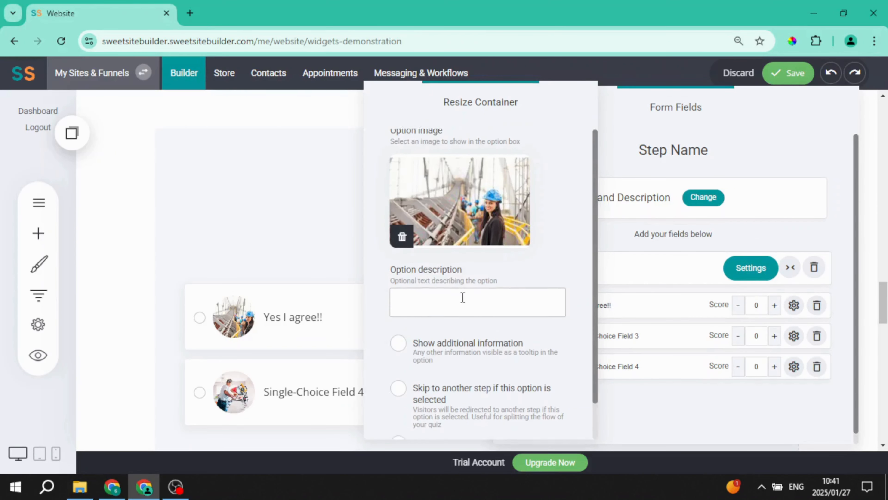
{"action": "scroll", "coordinate": [462, 297], "scroll_direction": "down", "scroll_amount": 1}
{"action": "left_click", "coordinate": [462, 305]}
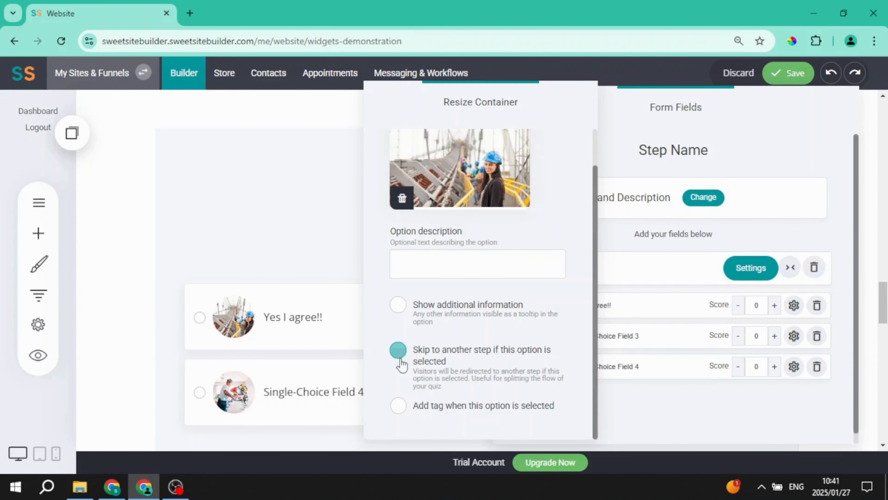
{"action": "left_click", "coordinate": [398, 350]}
{"action": "left_click", "coordinate": [402, 351]}
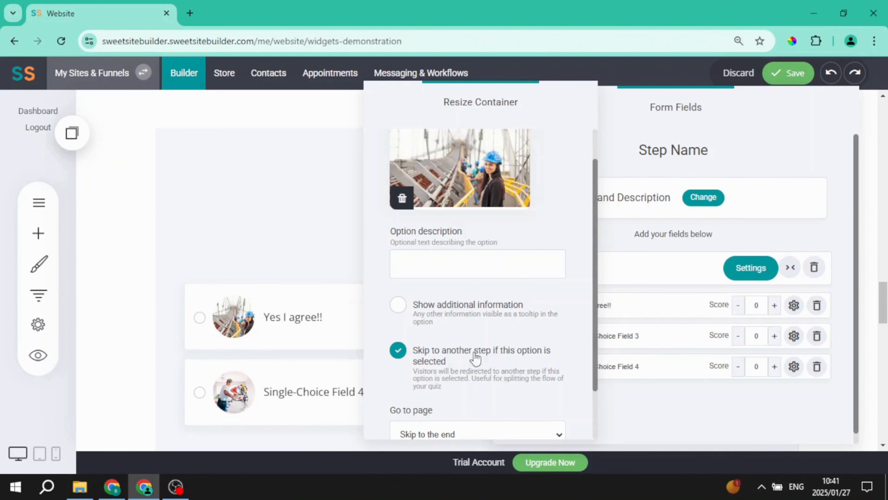
{"action": "scroll", "coordinate": [503, 374], "scroll_direction": "down", "scroll_amount": 2}
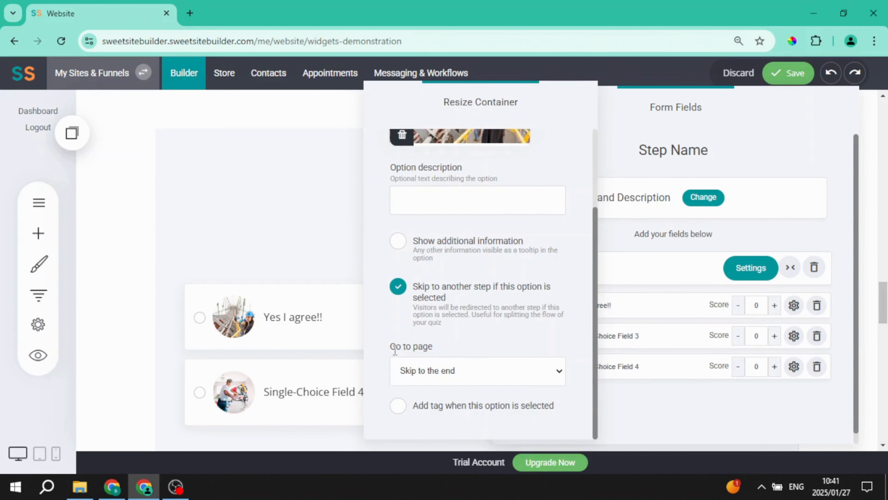
{"action": "left_click", "coordinate": [463, 371]}
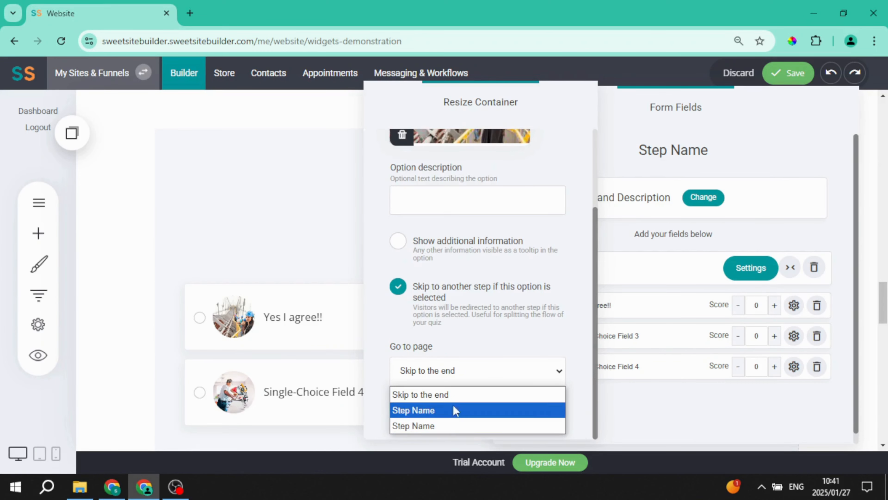
{"action": "left_click", "coordinate": [455, 396]}
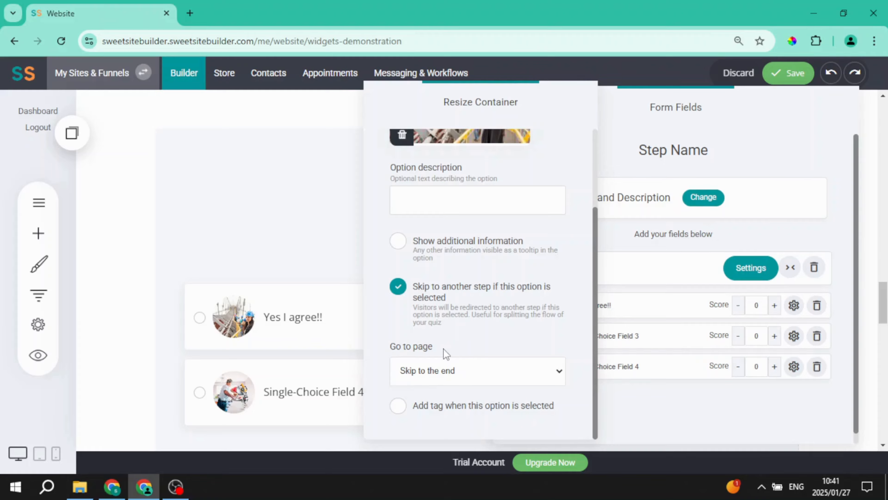
{"action": "left_click", "coordinate": [608, 393]}
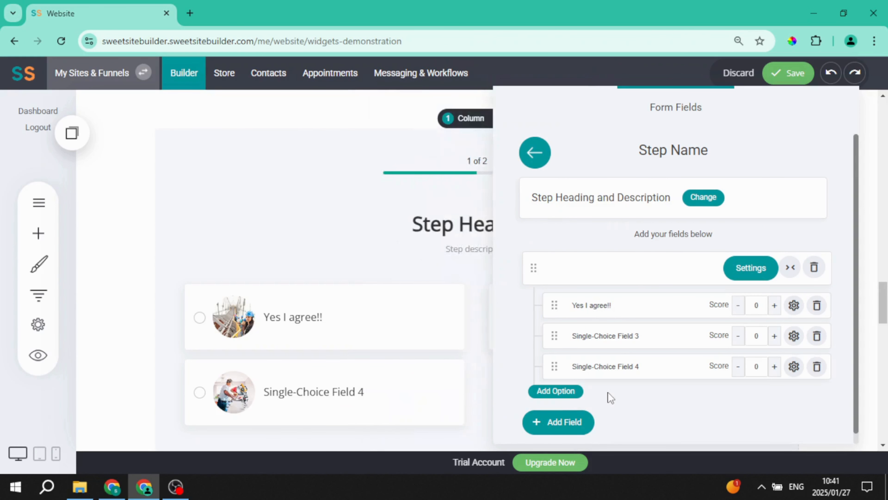
- Set Step 1's heading to Step 3 and its description to More questions
{"action": "left_click", "coordinate": [707, 206]}
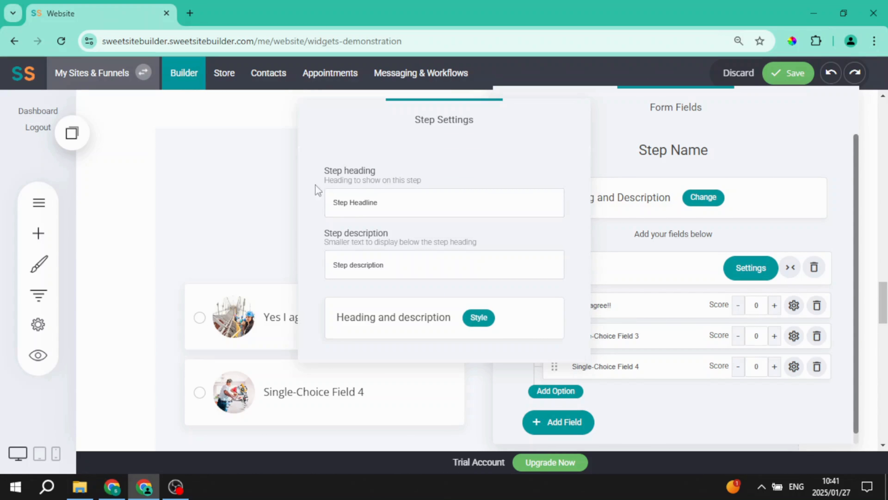
{"action": "left_click_drag", "start_coordinate": [392, 200], "coordinate": [330, 198]}
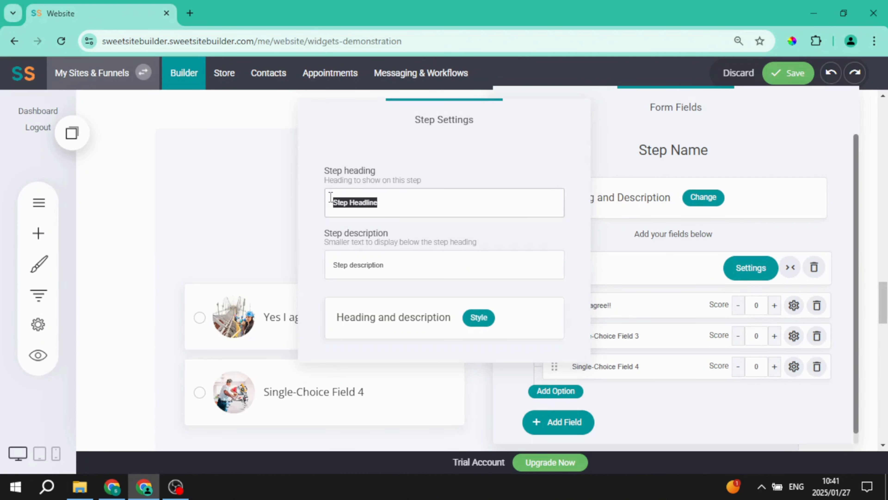
{"action": "type", "text": "s"}
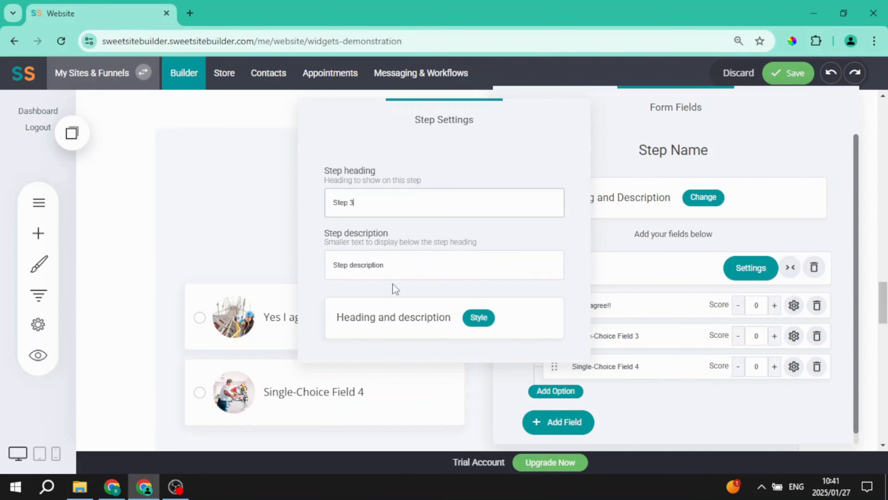
{"action": "left_click_drag", "start_coordinate": [395, 269], "coordinate": [324, 263]}
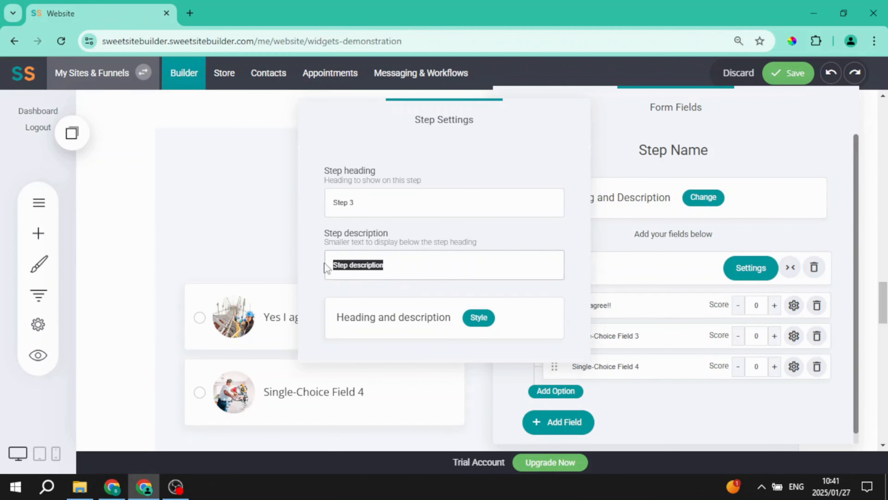
{"action": "type", "text": "Mo"}
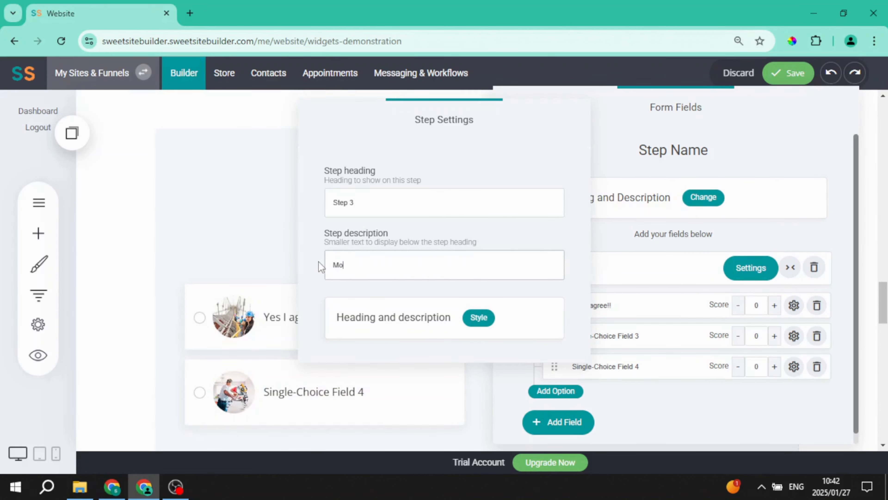
{"action": "type", "text": "re questions"}
- Style Step 1's heading with the Raleway title font and a 41px step heading size
{"action": "left_click", "coordinate": [434, 330]}
{"action": "left_click", "coordinate": [479, 317]}
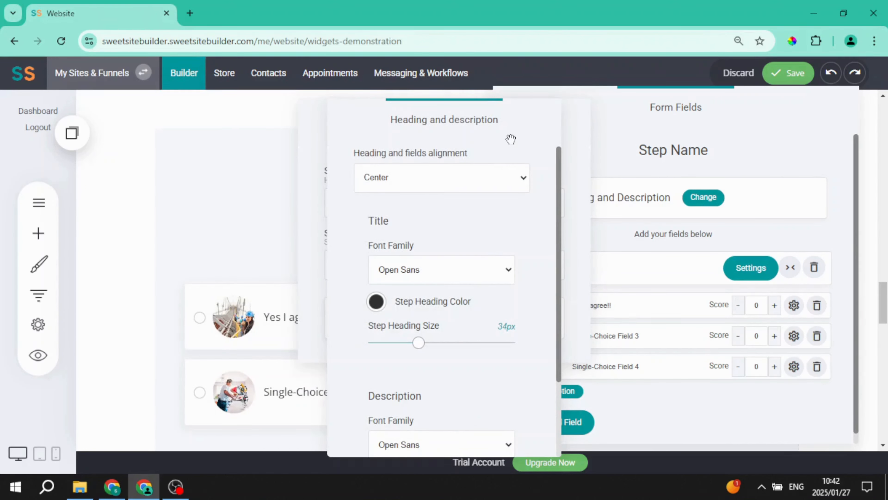
{"action": "left_click_drag", "start_coordinate": [510, 139], "coordinate": [504, 119]}
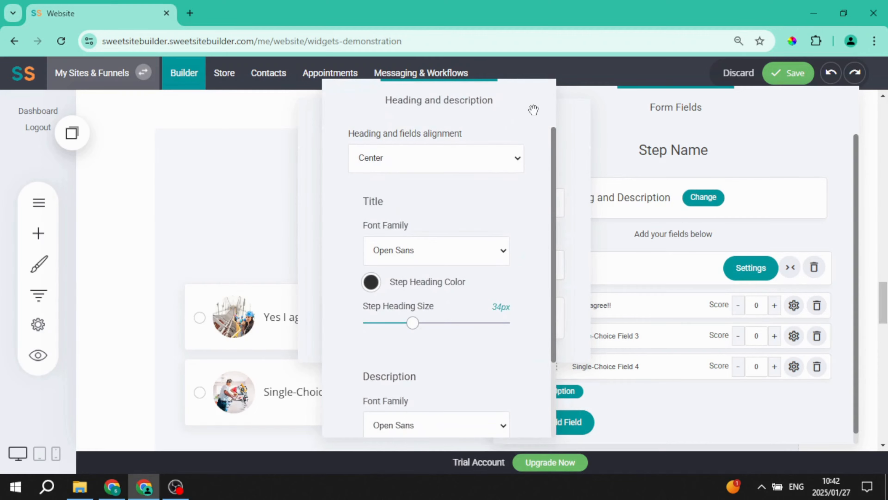
{"action": "left_click", "coordinate": [410, 157]}
{"action": "left_click", "coordinate": [399, 184]}
{"action": "left_click", "coordinate": [417, 252]}
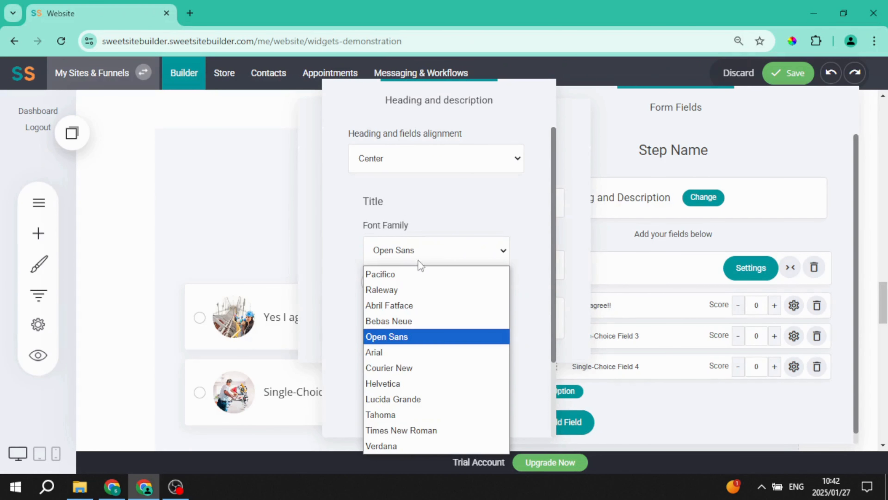
{"action": "left_click", "coordinate": [421, 289]}
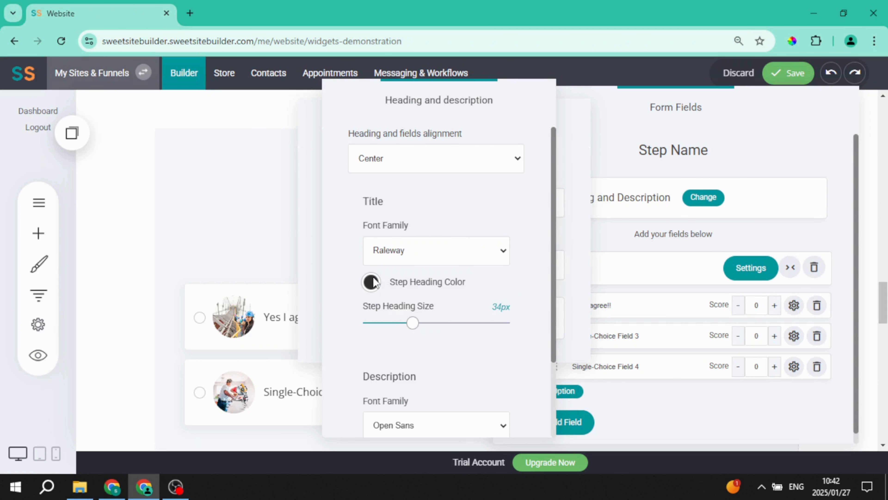
{"action": "left_click_drag", "start_coordinate": [415, 327], "coordinate": [424, 328]}
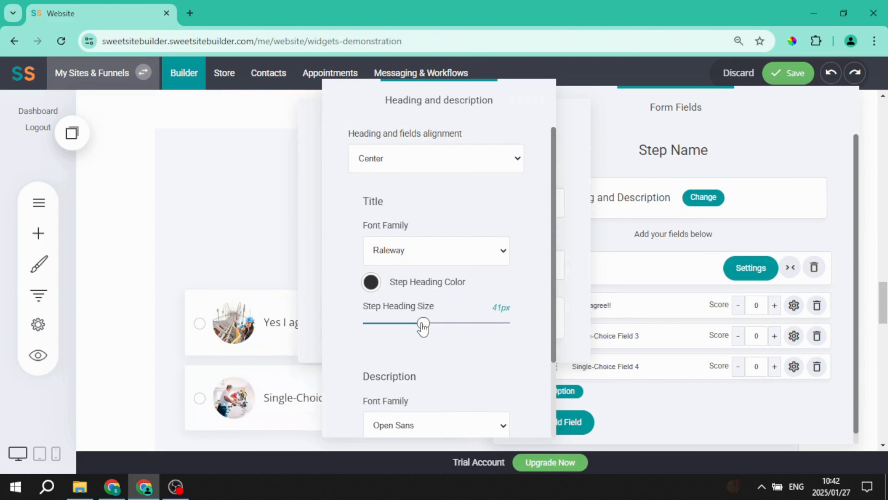
{"action": "scroll", "coordinate": [413, 323], "scroll_direction": "down", "scroll_amount": 2}
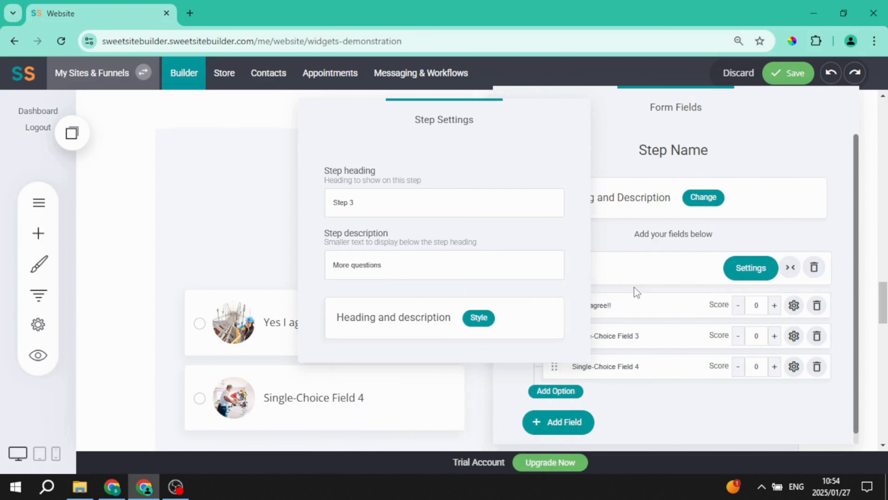
{"action": "left_click", "coordinate": [634, 288]}
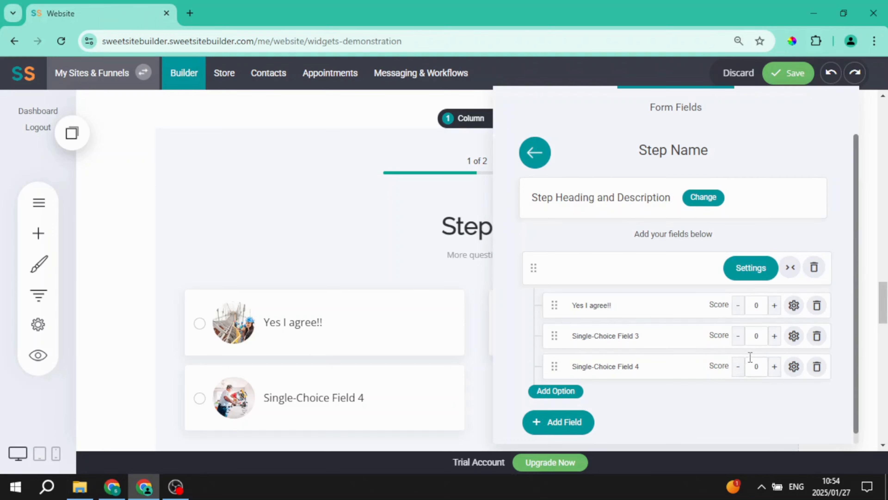
- Set the option scores: Yes I agree!! to 3, Single-Choice Field 3 to 1, and Single-Choice Field 4 to 1
{"action": "left_click", "coordinate": [773, 308]}
{"action": "left_click", "coordinate": [775, 308]}
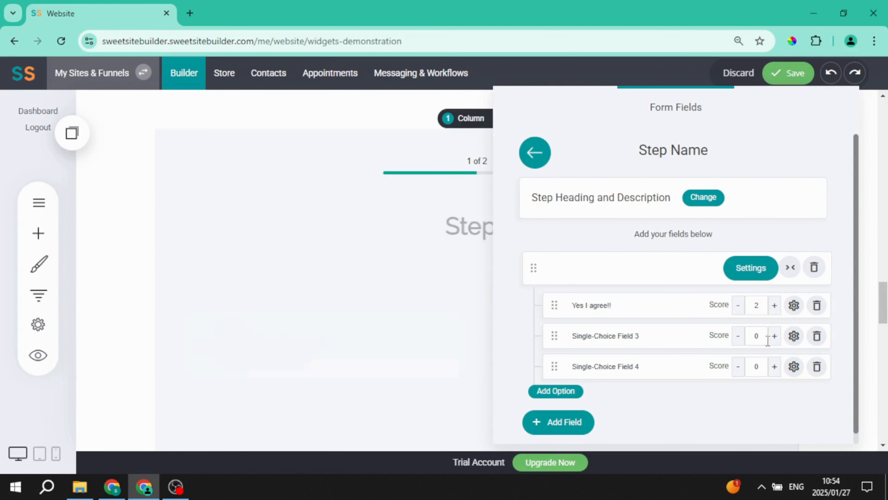
{"action": "left_click", "coordinate": [774, 337]}
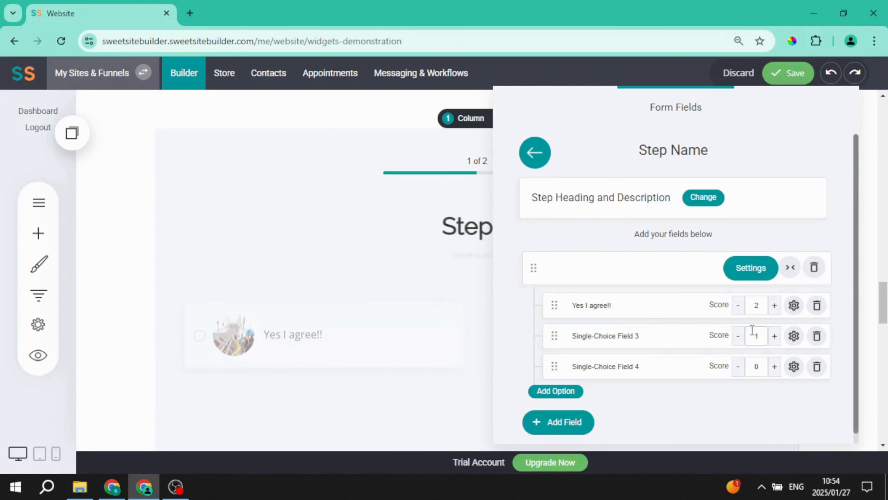
{"action": "left_click", "coordinate": [774, 367]}
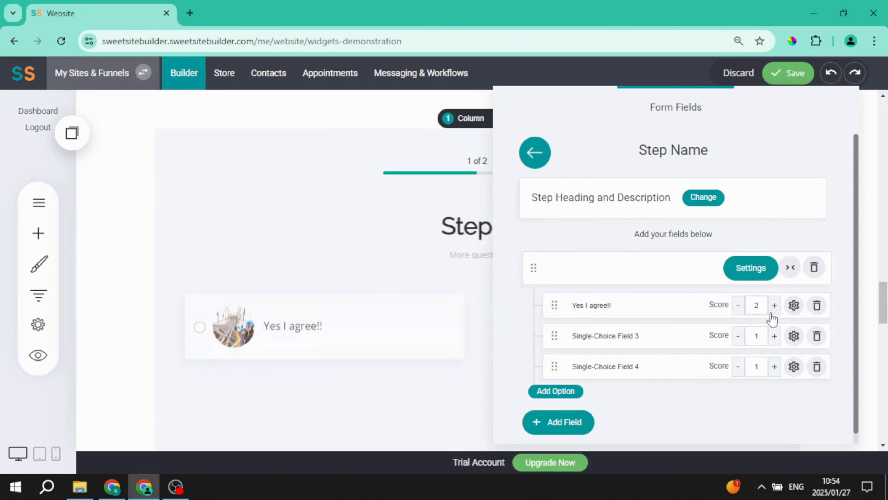
{"action": "left_click", "coordinate": [774, 305]}
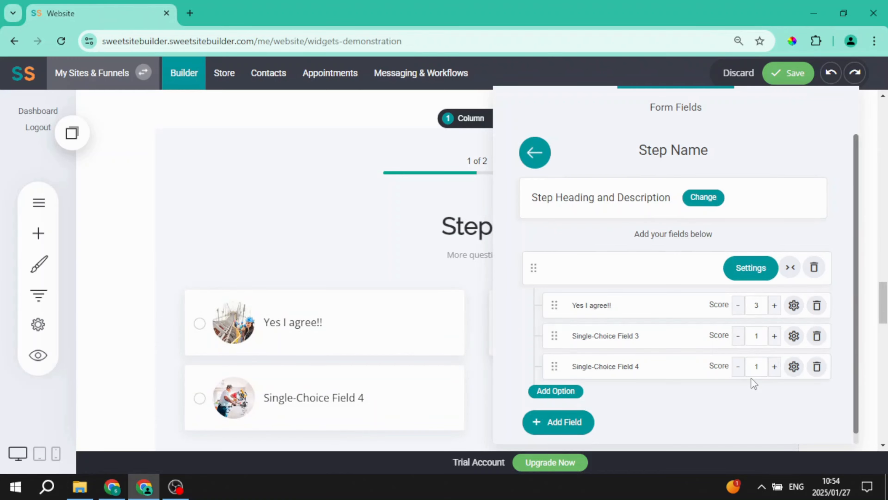
{"action": "left_click", "coordinate": [535, 153]}
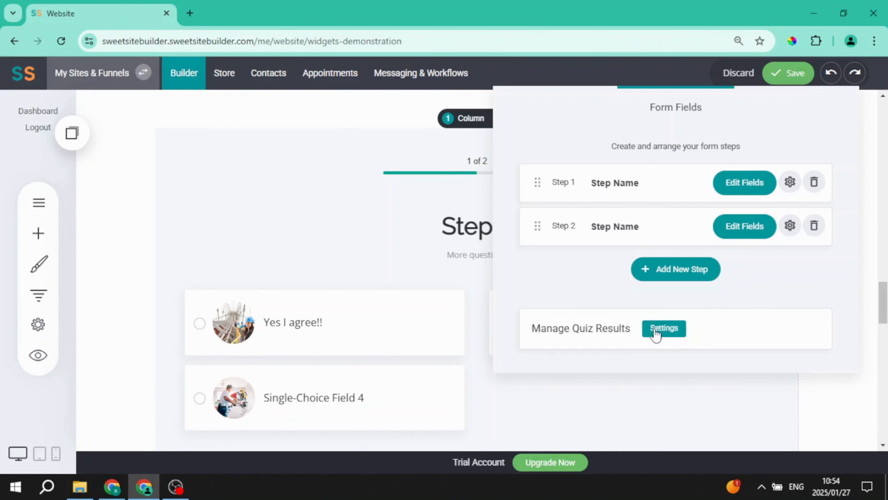
- In quiz results settings, set the first page-redirect rule from 1 to 20 redirecting to the Write Me page
{"action": "left_click", "coordinate": [666, 333]}
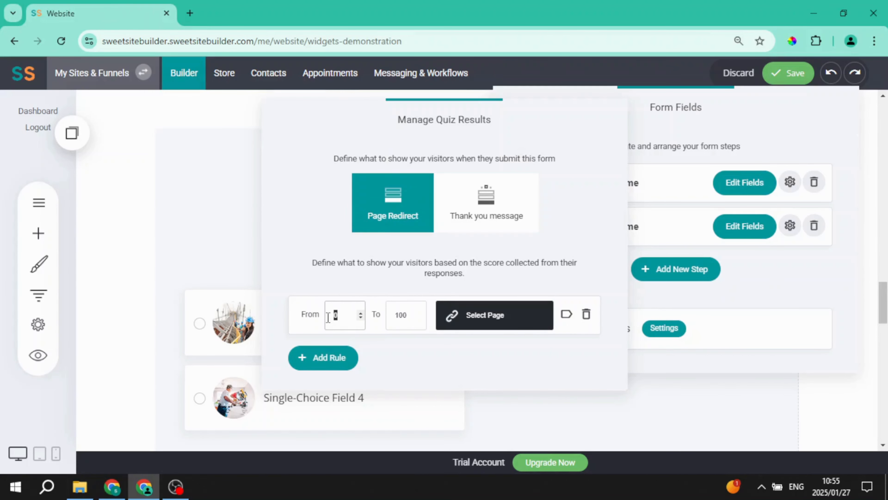
{"action": "type", "text": "1"}
{"action": "key", "text": "Tab"}
{"action": "type", "text": "20"}
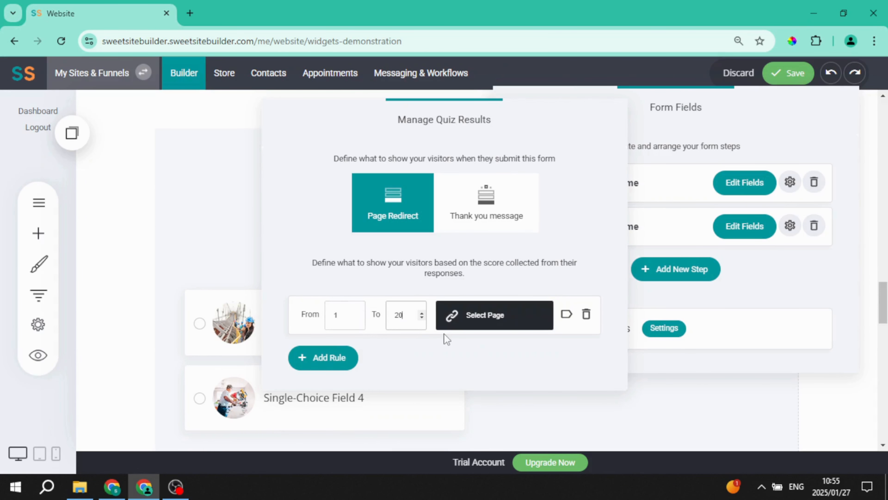
{"action": "left_click", "coordinate": [488, 324]}
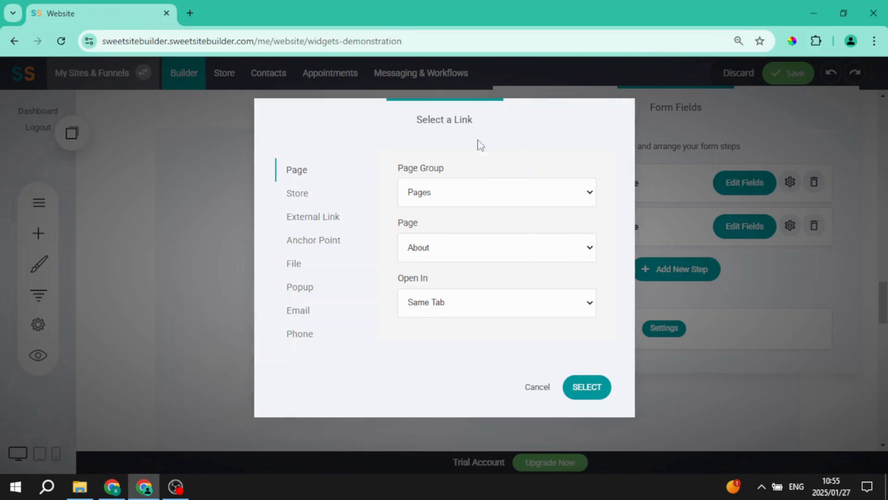
{"action": "left_click", "coordinate": [466, 253]}
{"action": "left_click", "coordinate": [444, 284]}
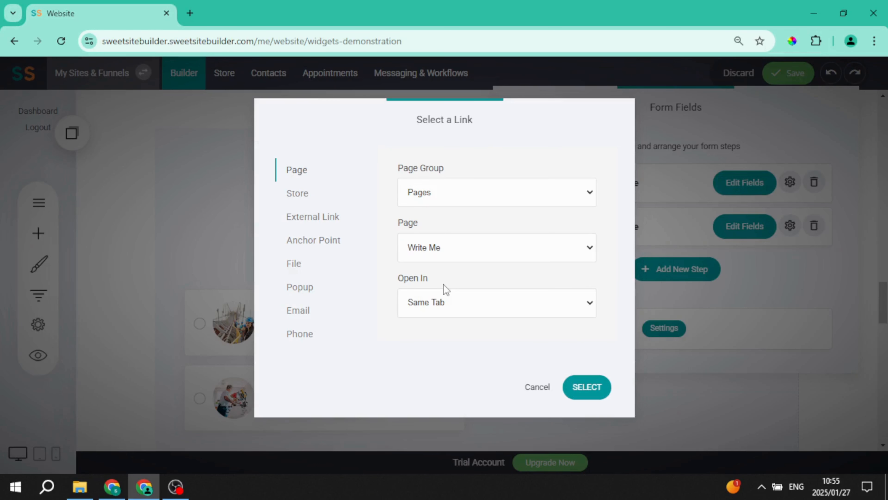
{"action": "left_click", "coordinate": [588, 387]}
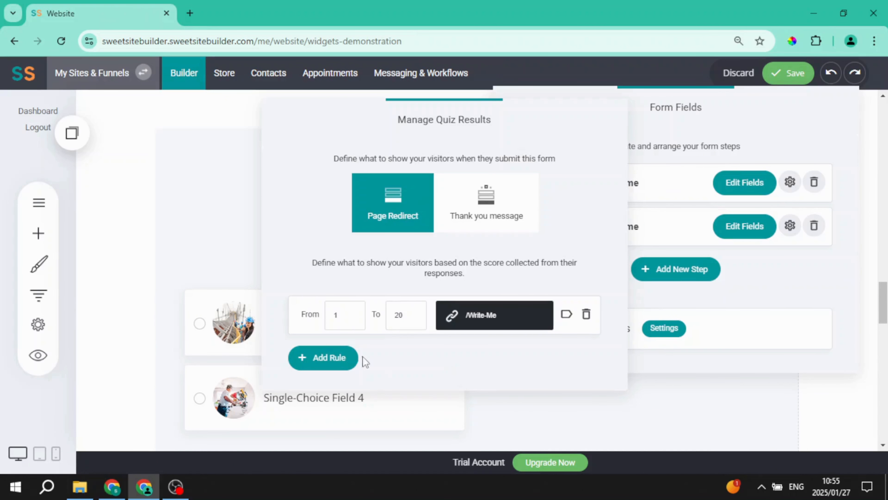
- Add a second redirect rule for scores 21 to 50 that redirects to the Home page
{"action": "left_click", "coordinate": [332, 362]}
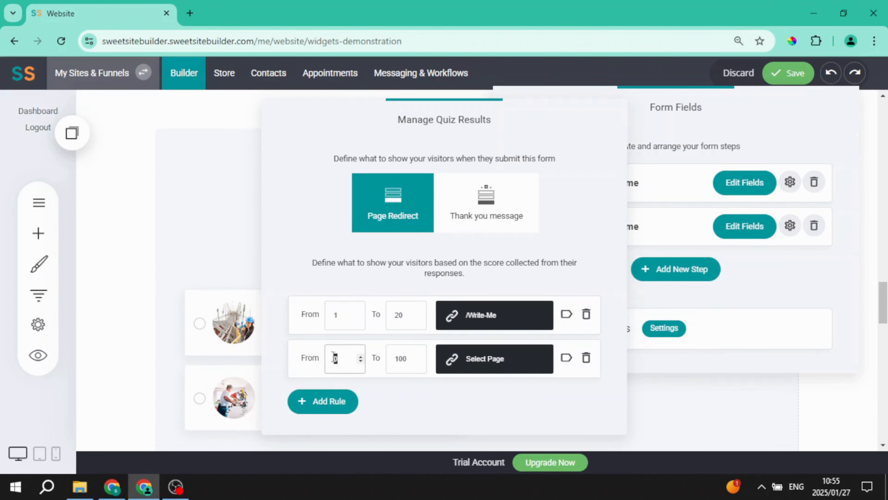
{"action": "left_click", "coordinate": [327, 353]}
{"action": "type", "text": "21"}
{"action": "double_click", "coordinate": [394, 359]}
{"action": "type", "text": "50"}
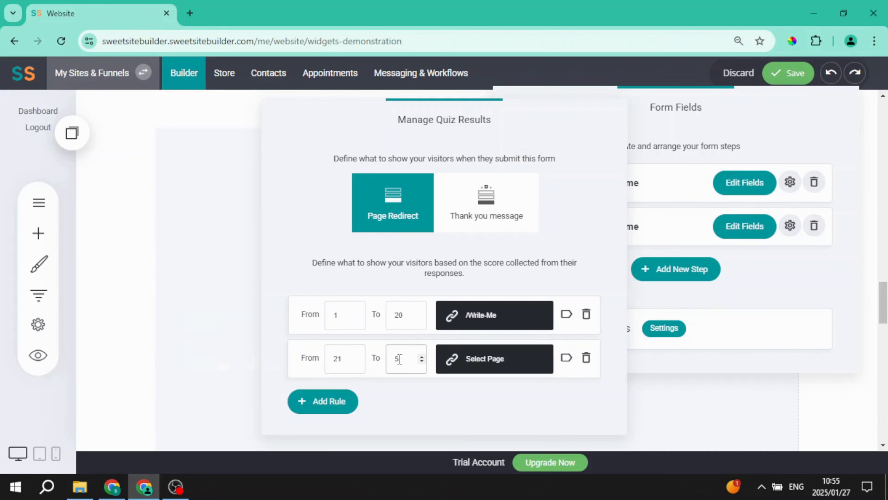
{"action": "left_click", "coordinate": [476, 360]}
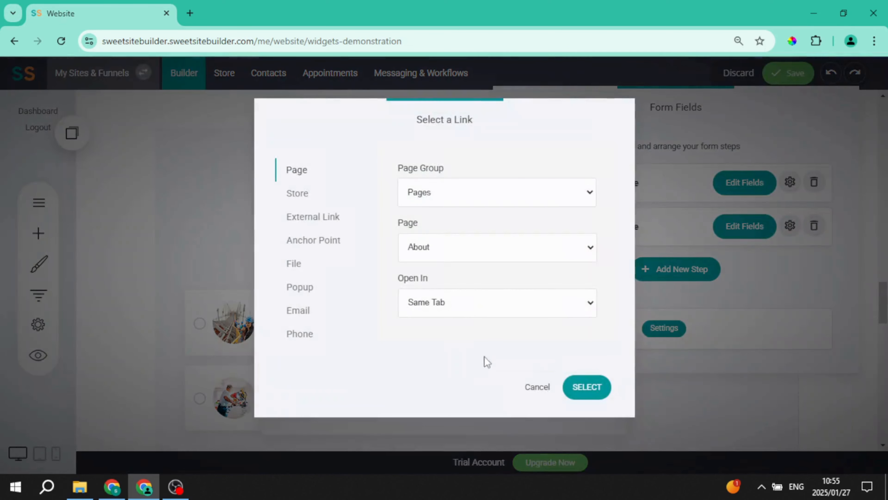
{"action": "left_click", "coordinate": [463, 251]}
{"action": "left_click", "coordinate": [451, 303]}
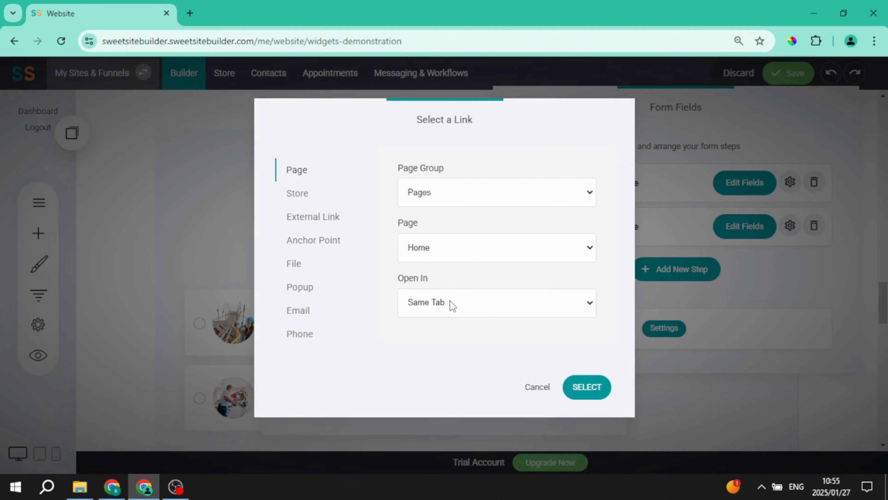
{"action": "left_click", "coordinate": [576, 386]}
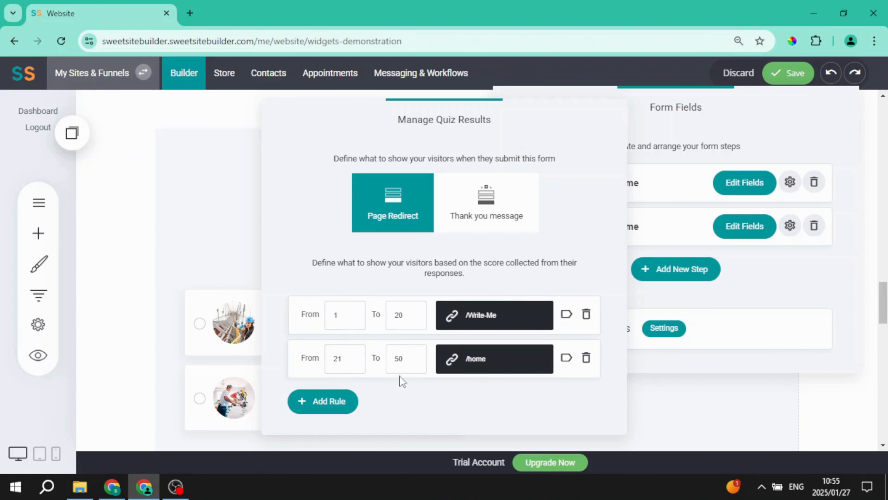
- Switch quiz results to a thank-you message titled Thank you! with message Thank you!, without a call-to-action button
{"action": "left_click", "coordinate": [490, 211]}
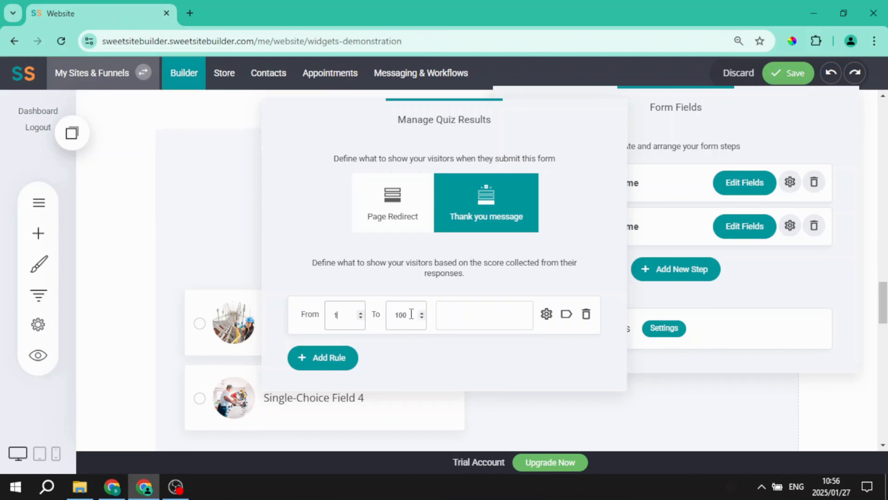
{"action": "left_click", "coordinate": [465, 321]}
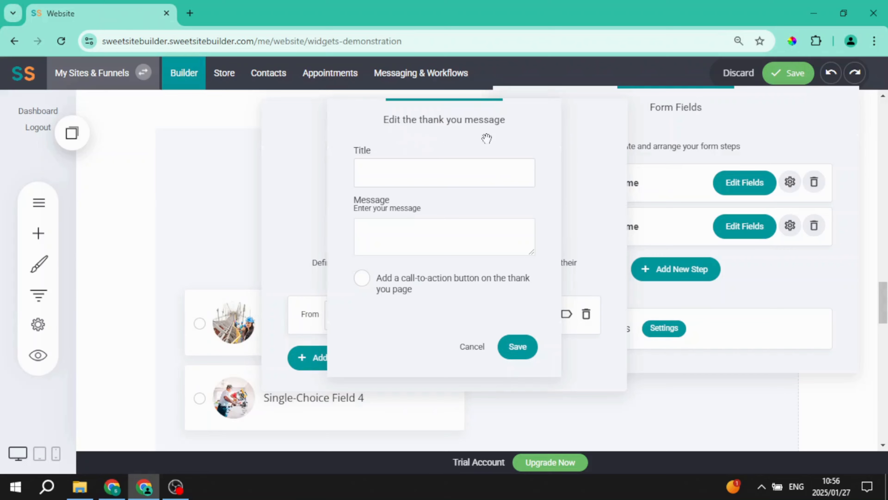
{"action": "left_click", "coordinate": [394, 176]}
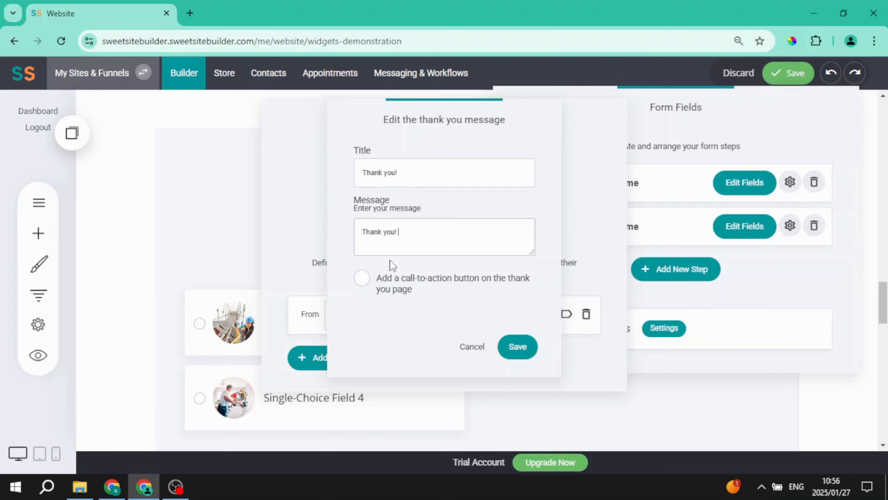
{"action": "left_click", "coordinate": [363, 279]}
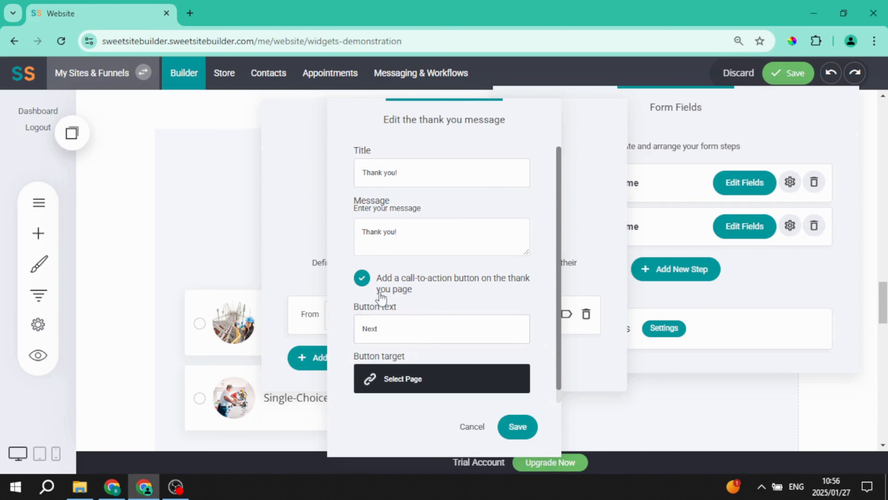
{"action": "left_click", "coordinate": [362, 279]}
{"action": "left_click", "coordinate": [524, 347]}
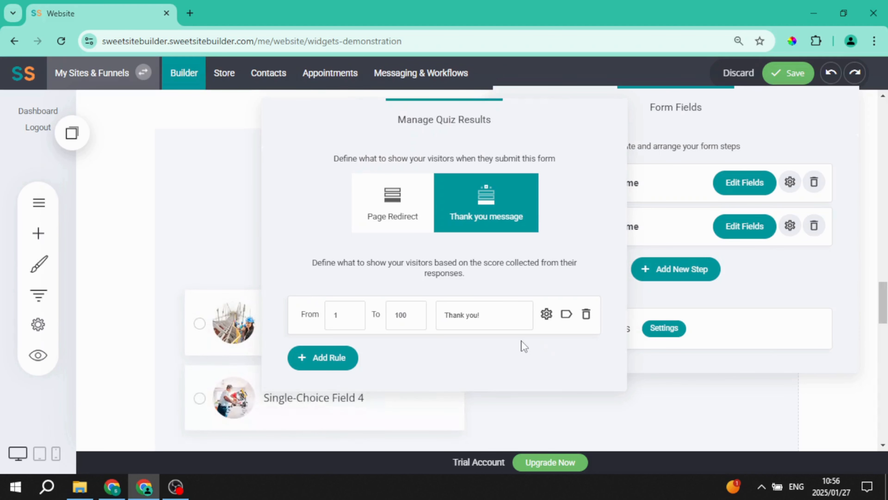
- Close the quiz result and form field panels and save the website
{"action": "left_click", "coordinate": [552, 407]}
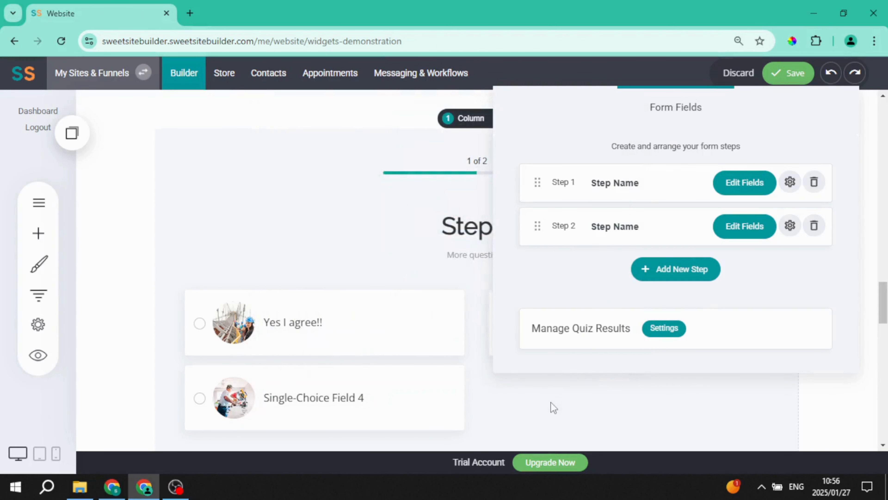
{"action": "left_click", "coordinate": [548, 415]}
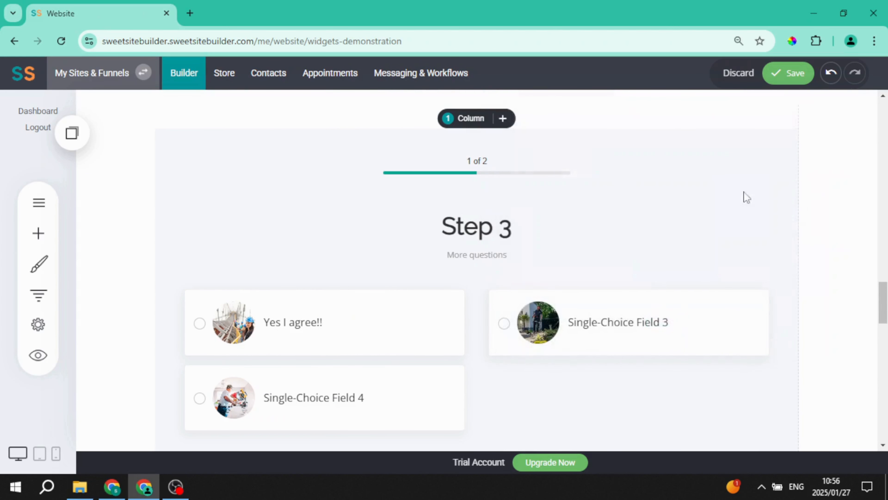
{"action": "left_click", "coordinate": [803, 73]}
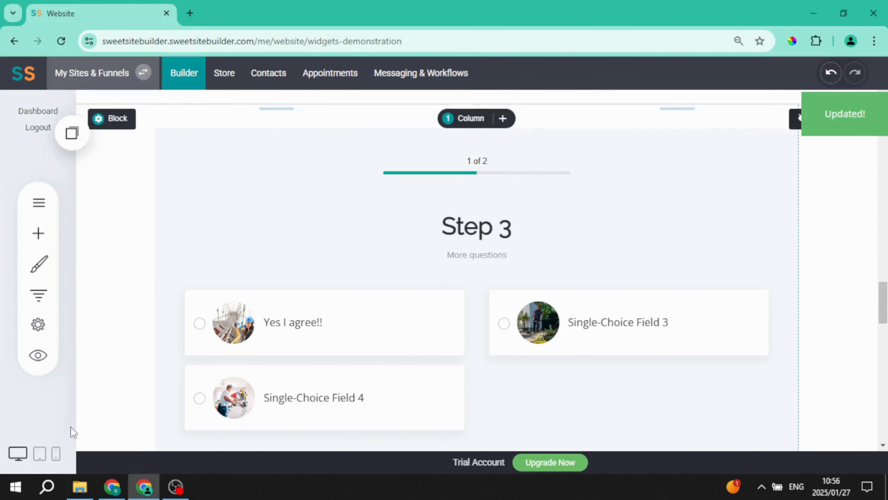
- Preview the quiz, choose Yes I agree!! and continue to test the result
{"action": "left_click", "coordinate": [38, 356]}
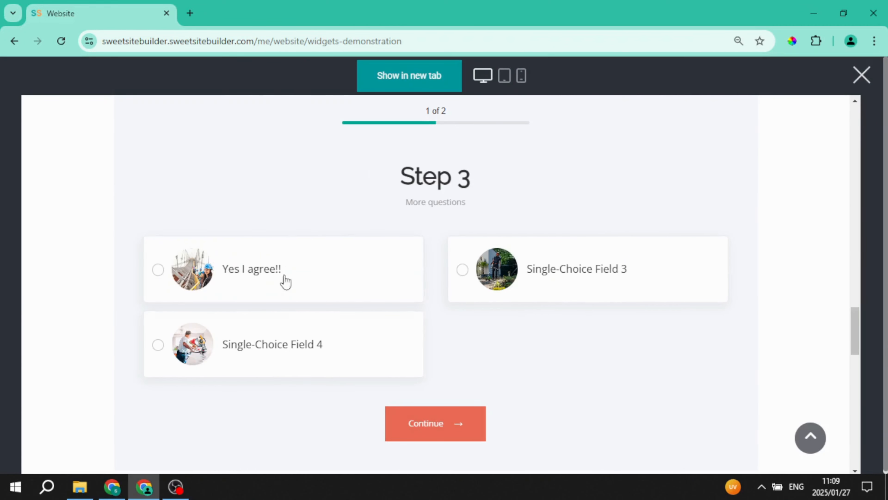
{"action": "left_click", "coordinate": [294, 285]}
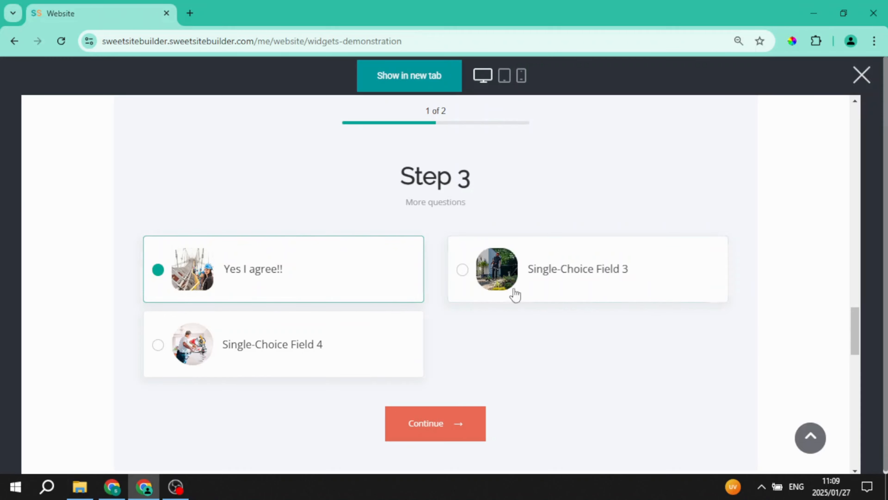
{"action": "left_click", "coordinate": [531, 278]}
{"action": "left_click", "coordinate": [254, 297]}
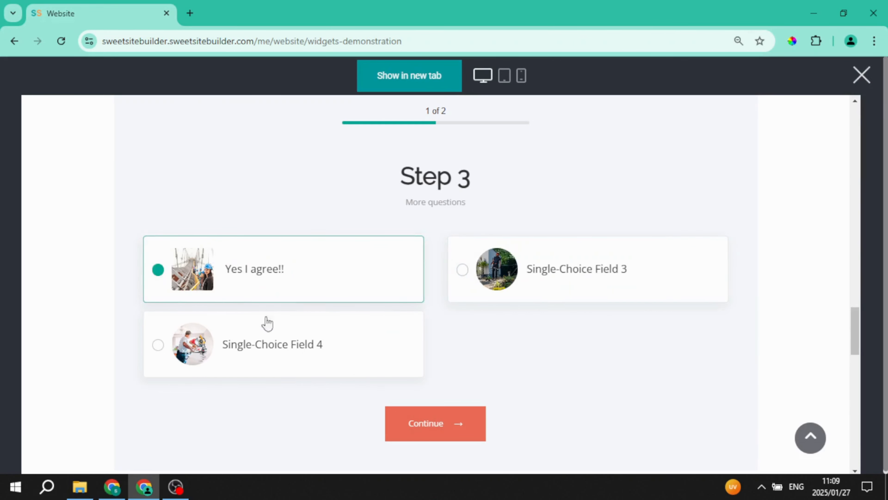
{"action": "left_click", "coordinate": [447, 436]}
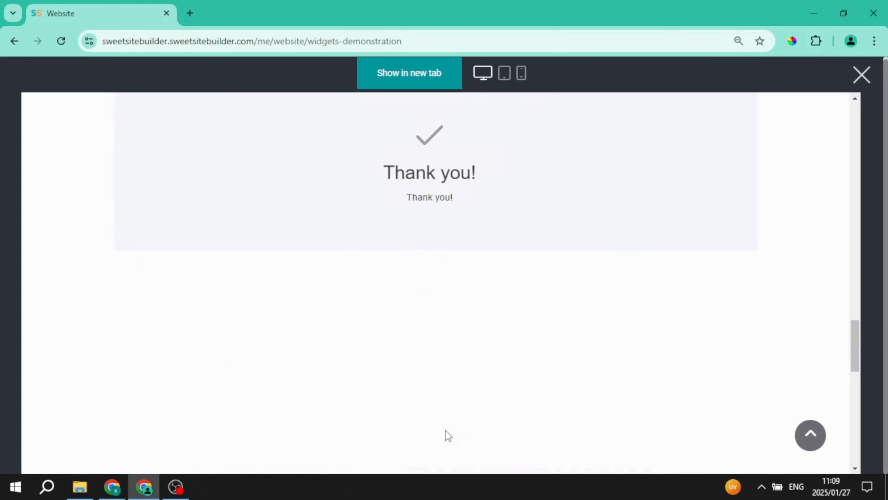